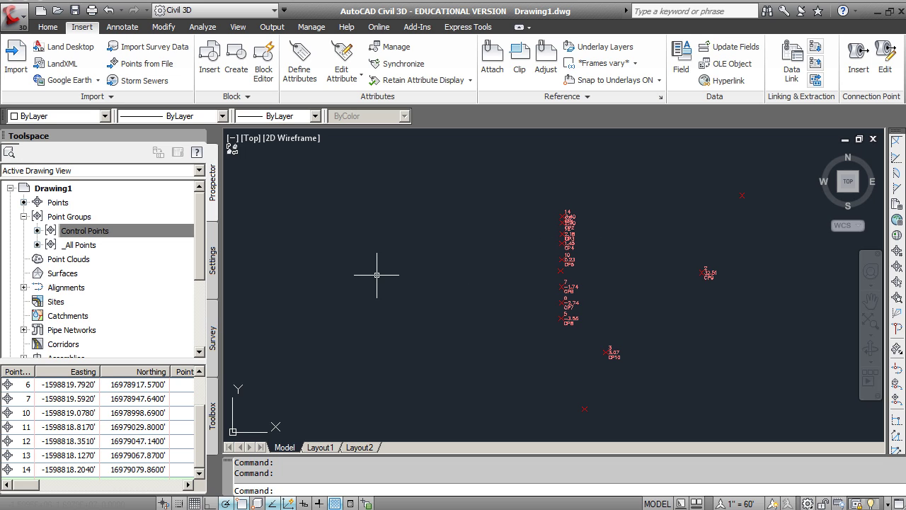
Open the Point Group Properties of the Control Points group from Prospector
click(85, 232)
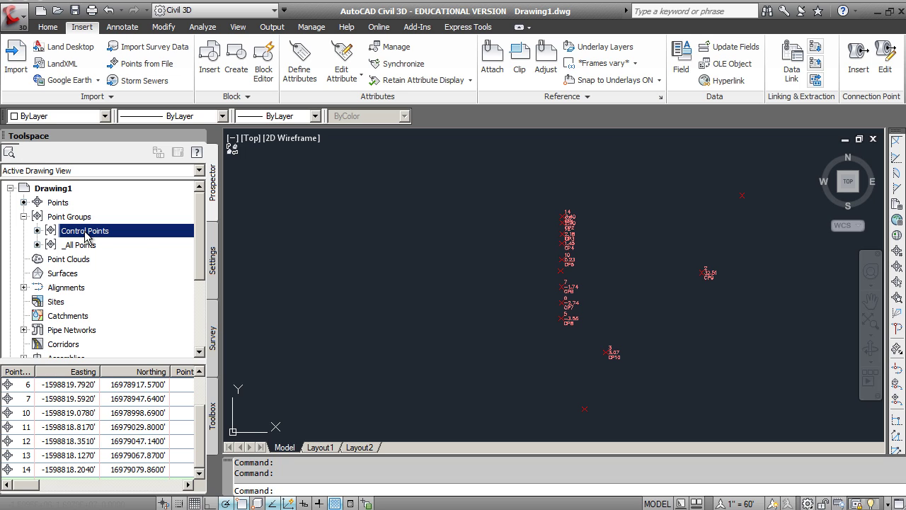
right_click(86, 233)
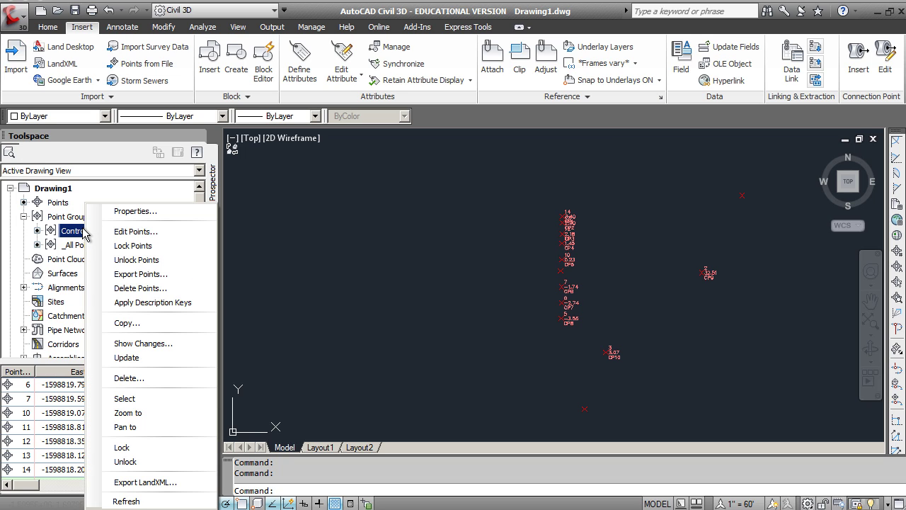
click(124, 212)
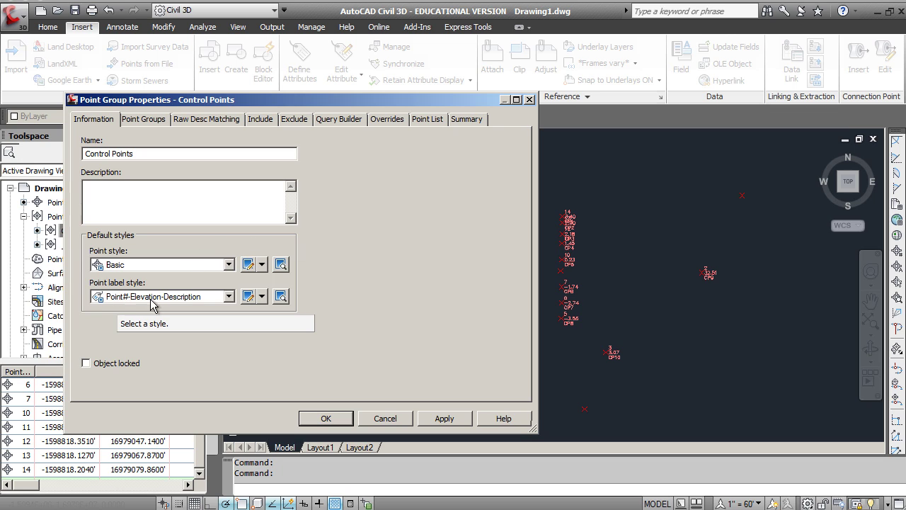
Change the Basic point style marker to a plus sign inside a square and apply it
click(261, 266)
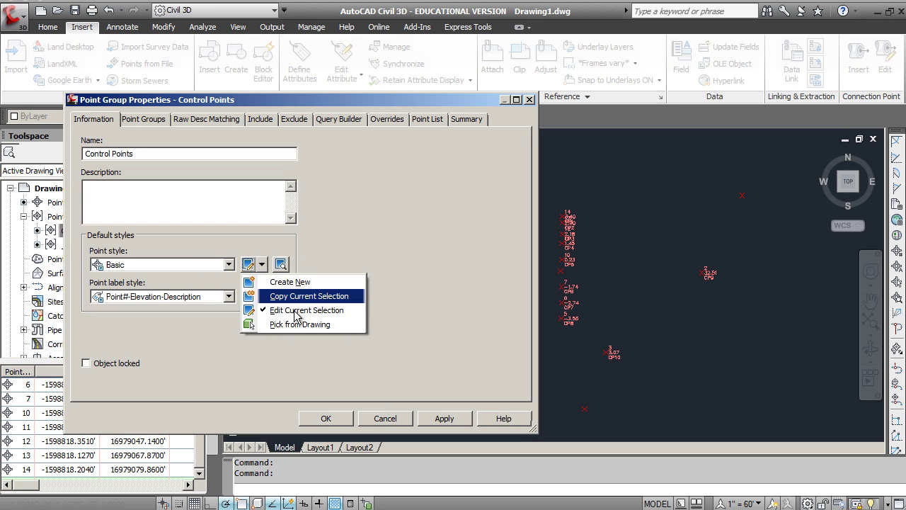
click(252, 310)
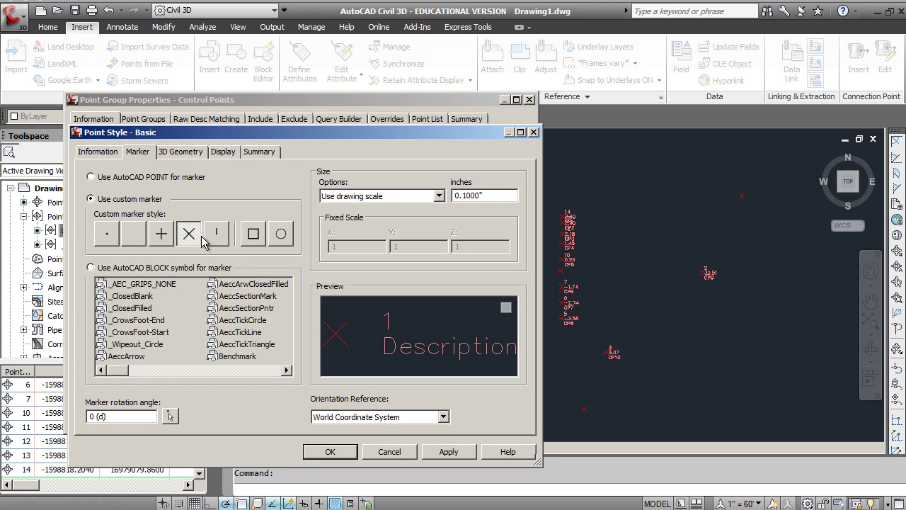
click(162, 234)
click(245, 239)
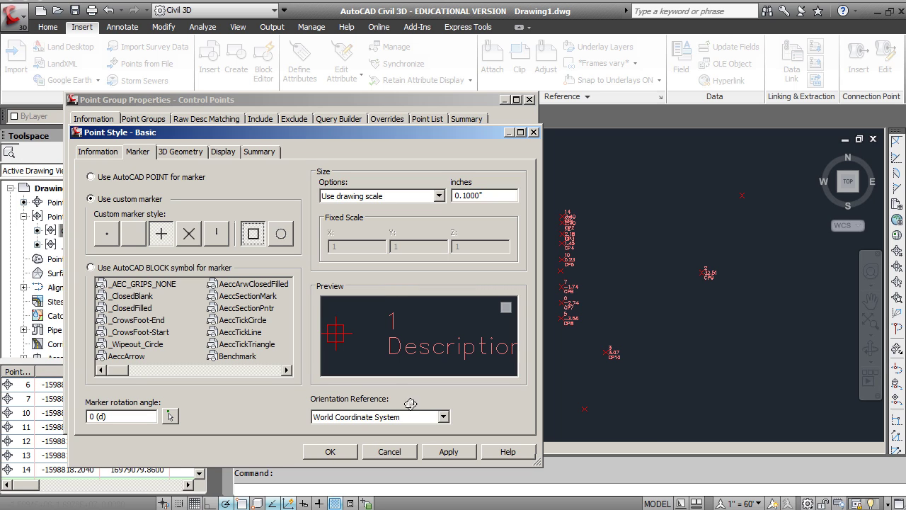
click(439, 453)
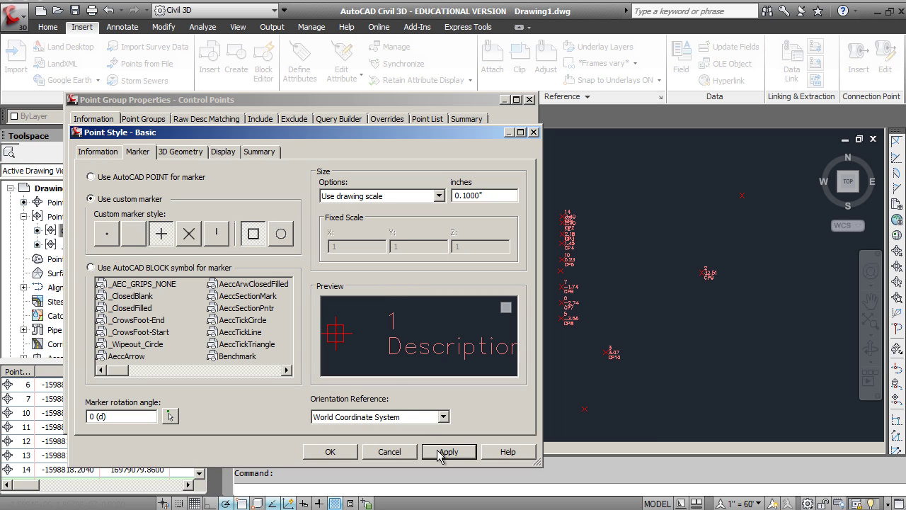
click(344, 452)
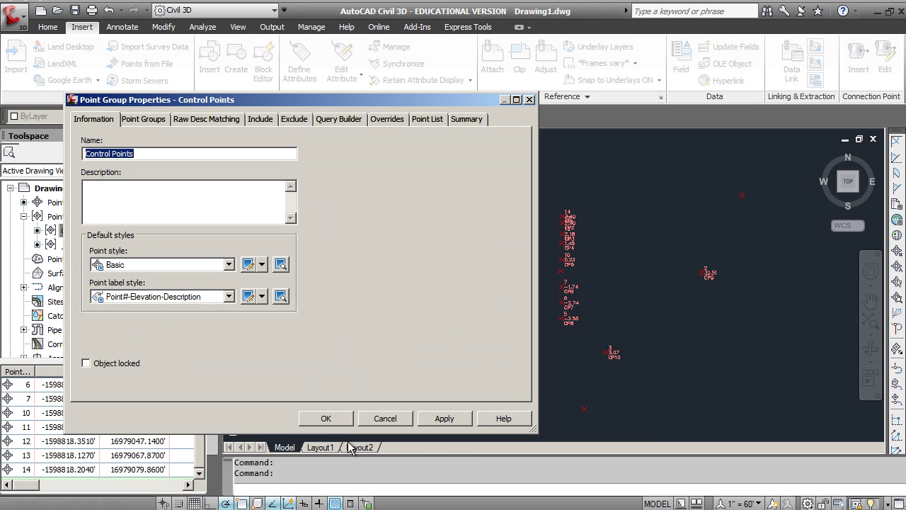
Apply the style change to Control Points, then review the _All Points properties without changes
click(436, 422)
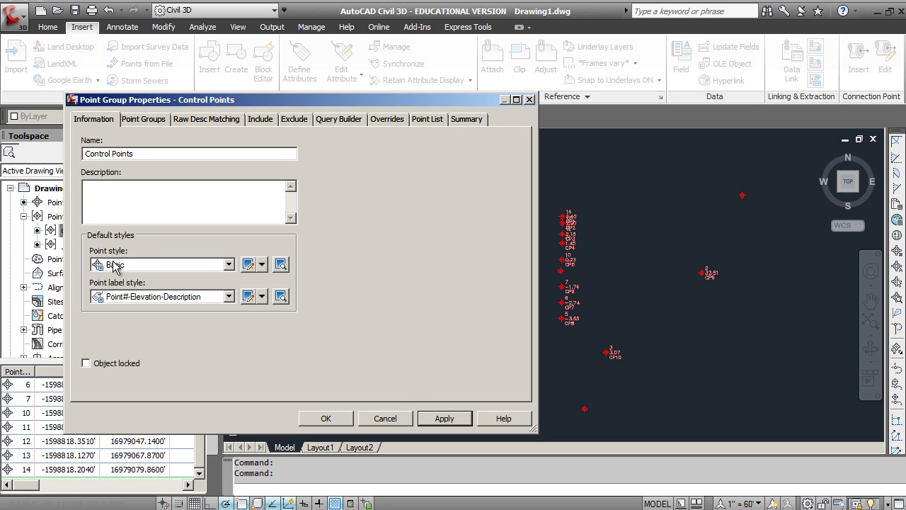
click(330, 418)
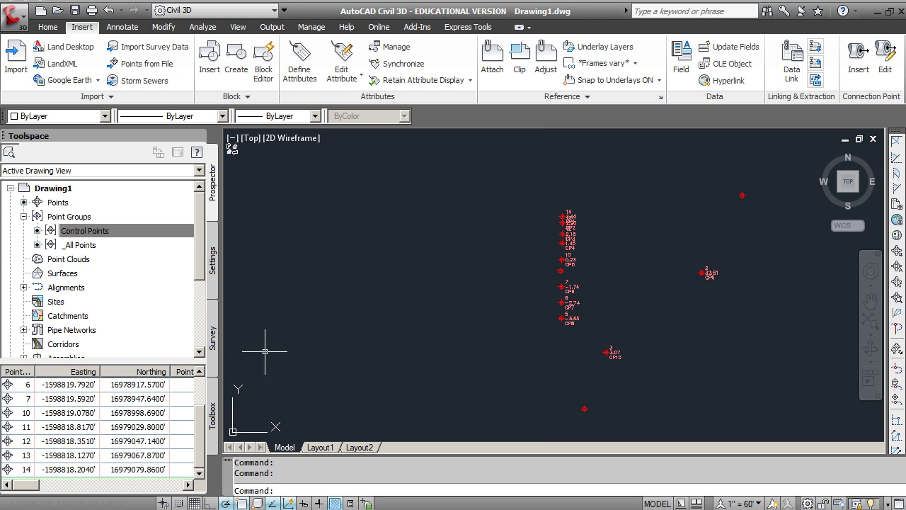
right_click(88, 247)
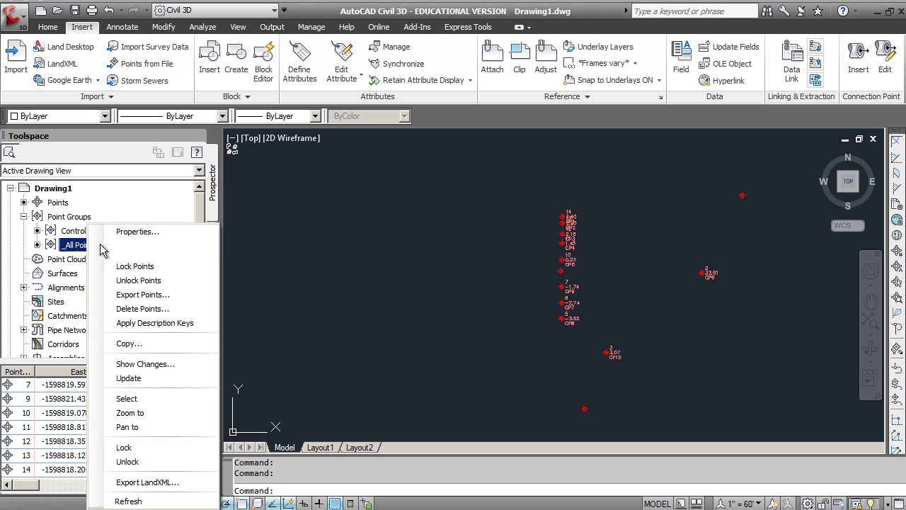
click(120, 233)
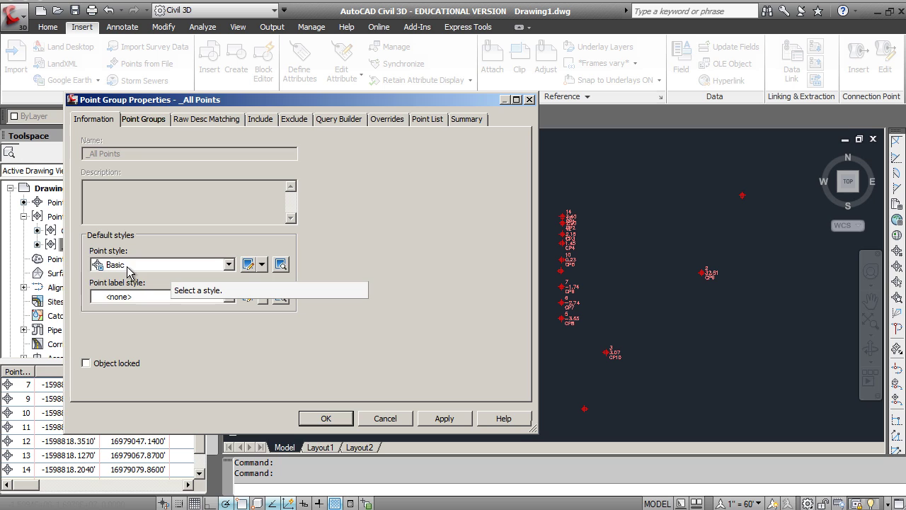
click(385, 419)
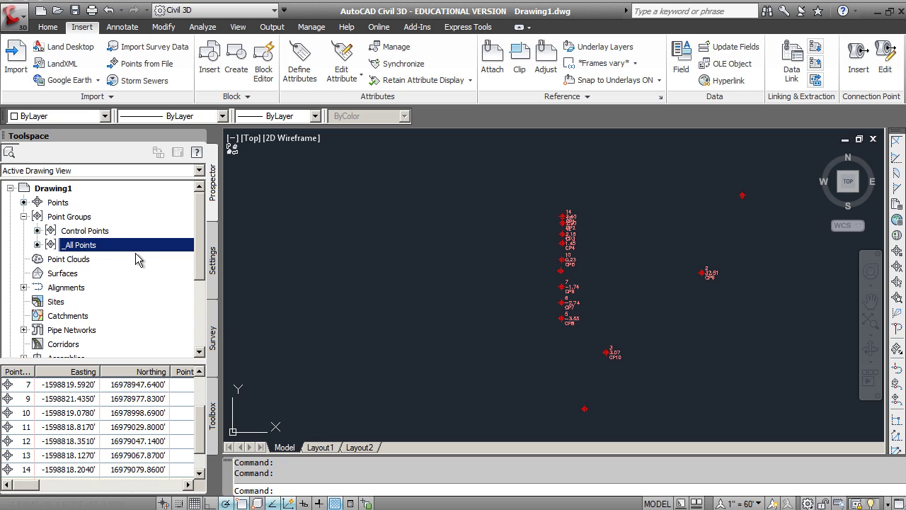
Create a new point style for Control Points and name it 'Contol Points'
click(87, 234)
right_click(89, 237)
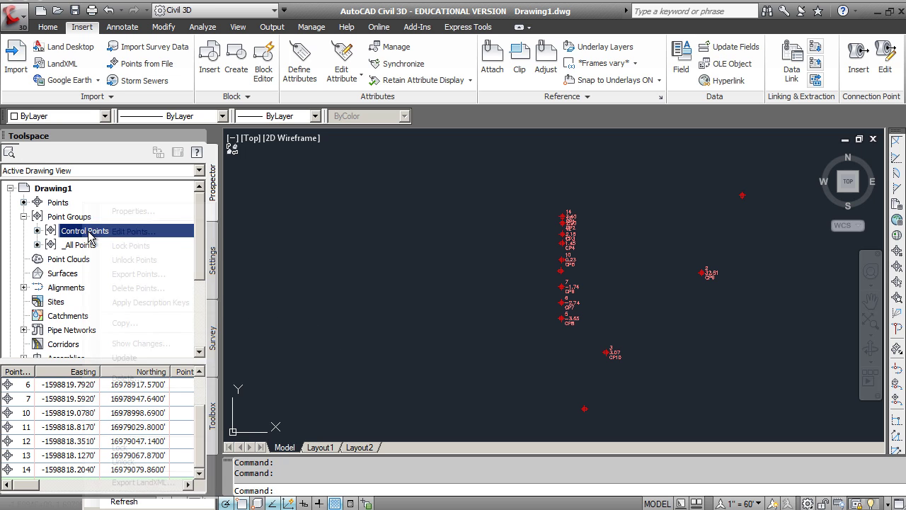
click(178, 153)
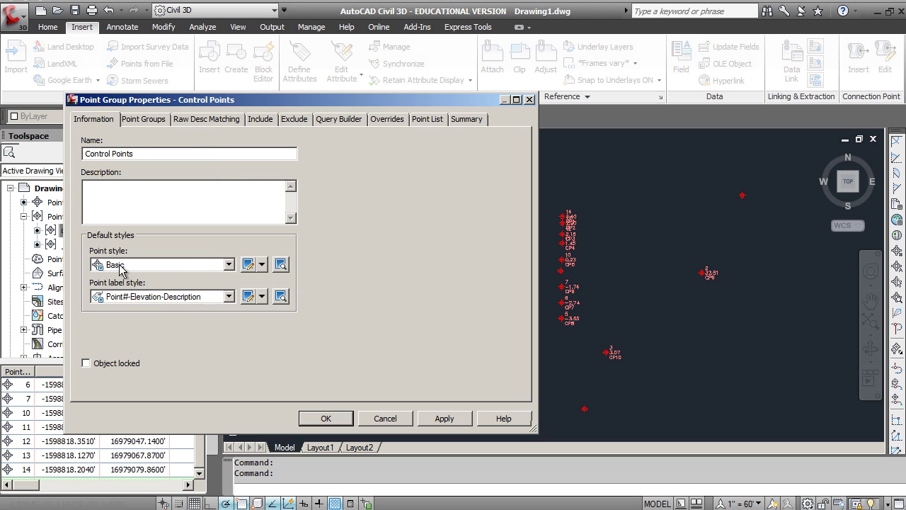
click(262, 265)
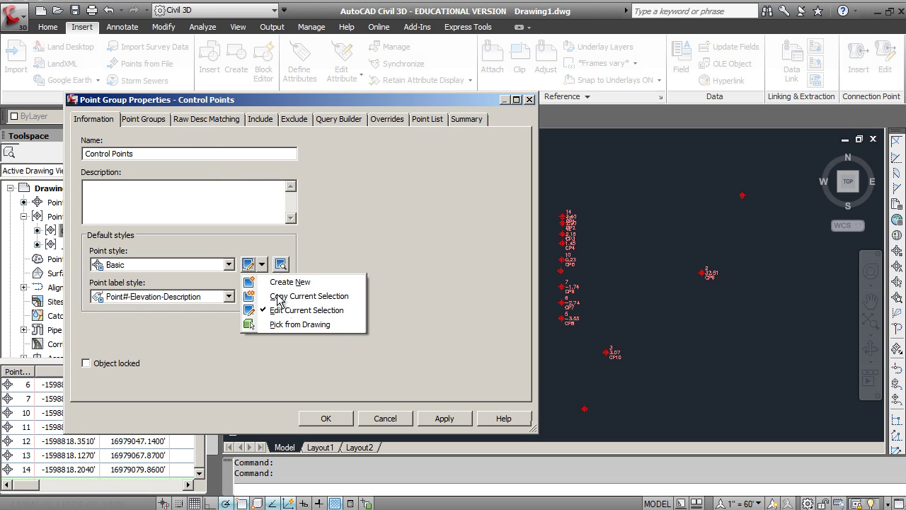
click(289, 283)
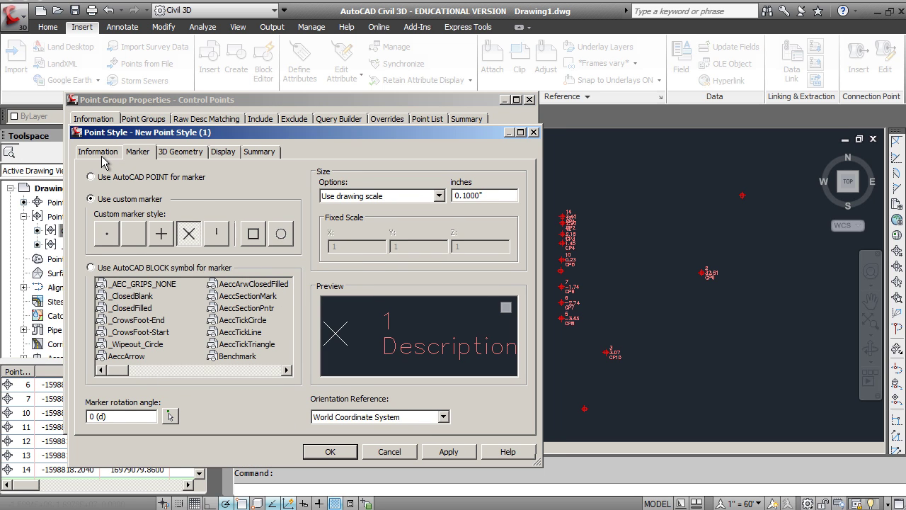
click(101, 154)
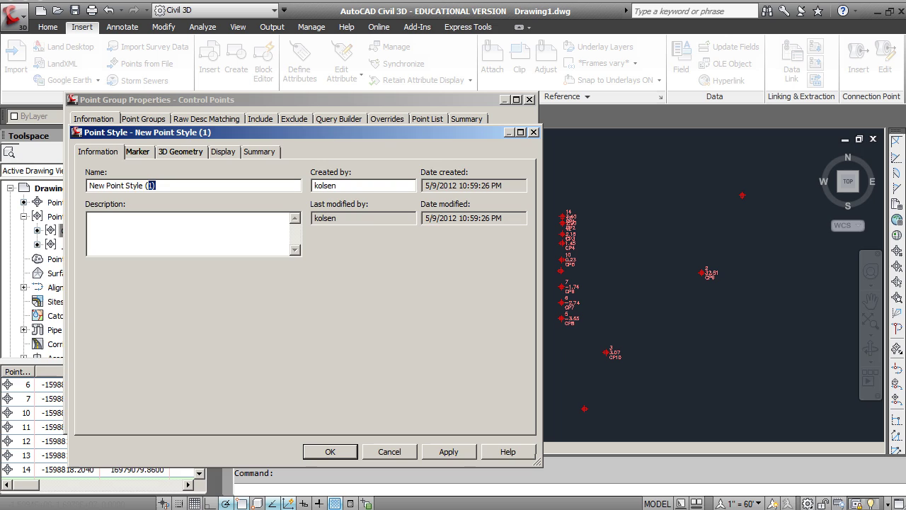
drag(147, 185, 107, 185)
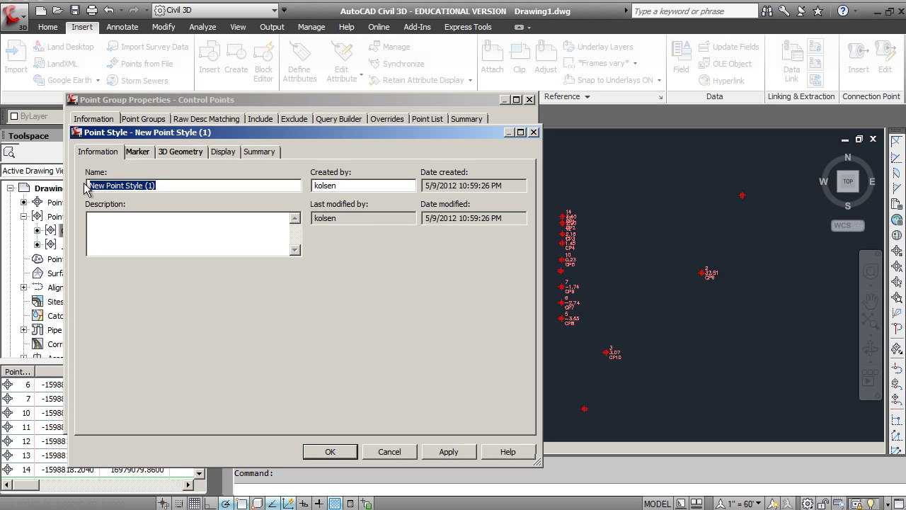
text(Contol Points)
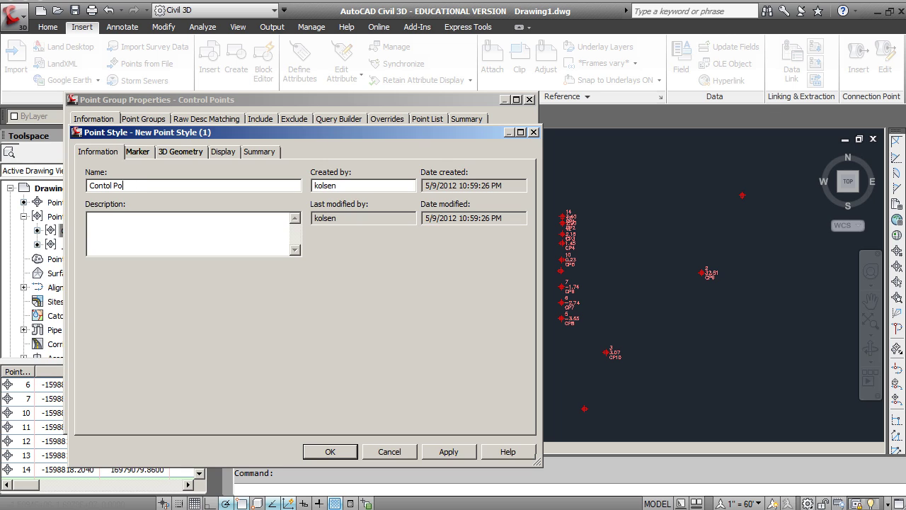
Set the new style's marker to a vertical tick inside a square and apply it
click(138, 152)
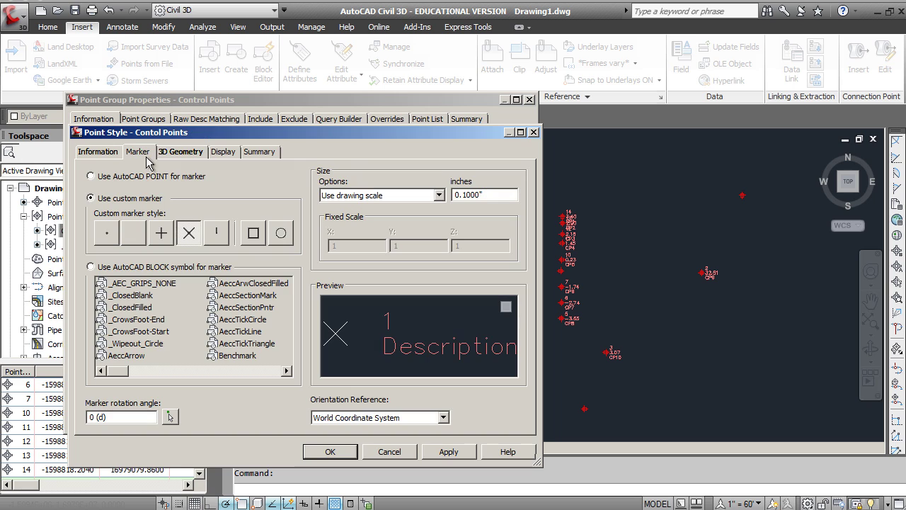
click(254, 233)
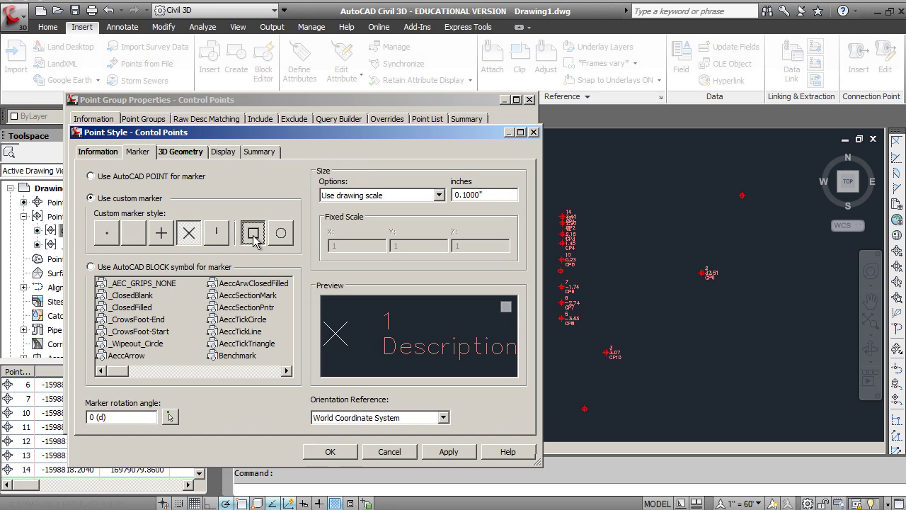
click(217, 234)
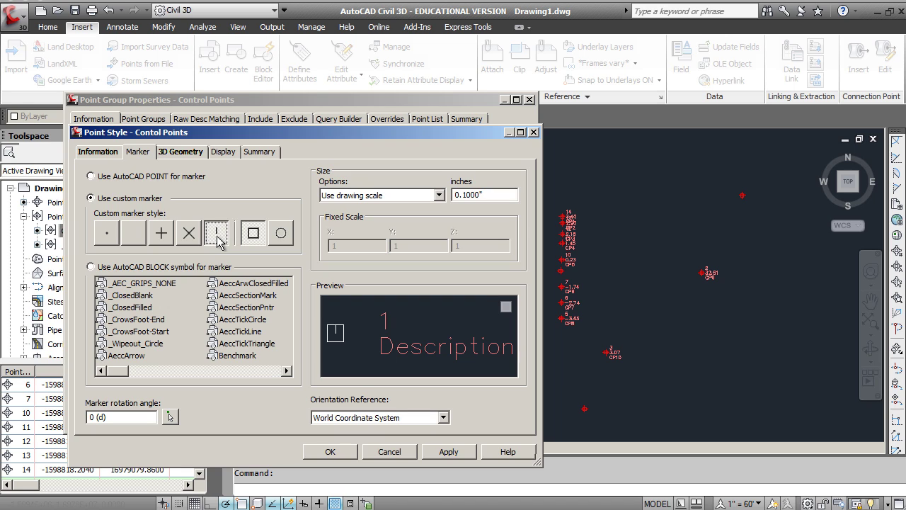
click(439, 453)
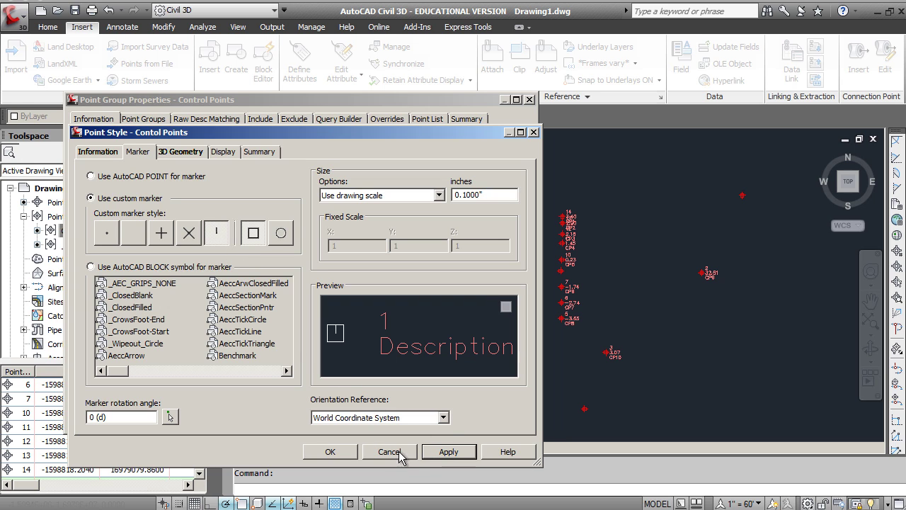
Save the Contol Points style and assign it to the Control Points group
click(332, 453)
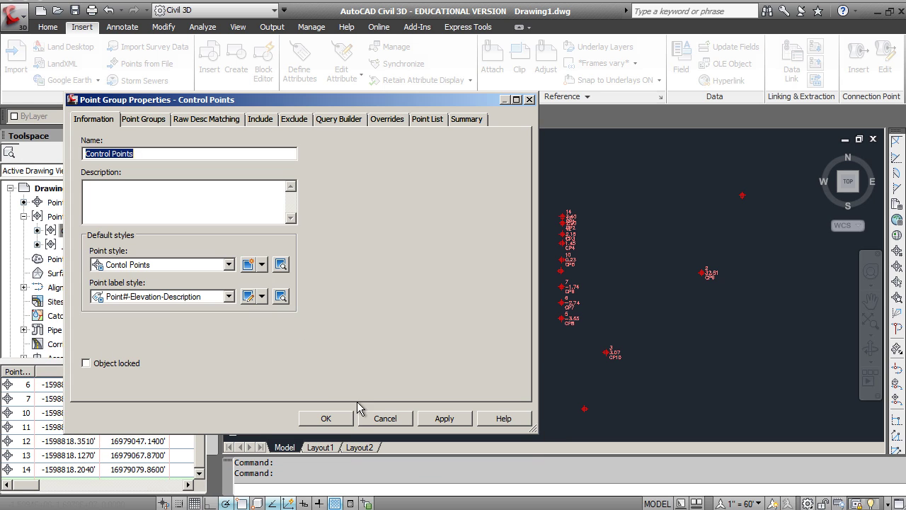
click(435, 419)
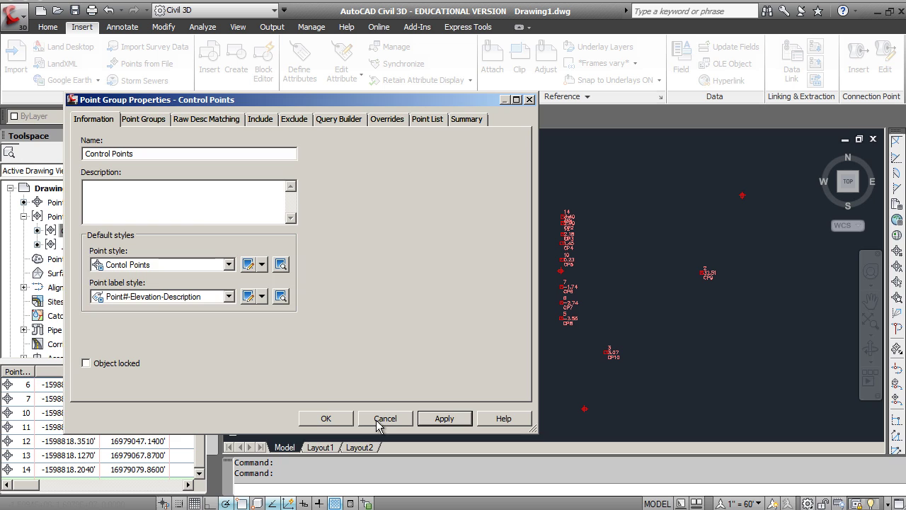
click(334, 420)
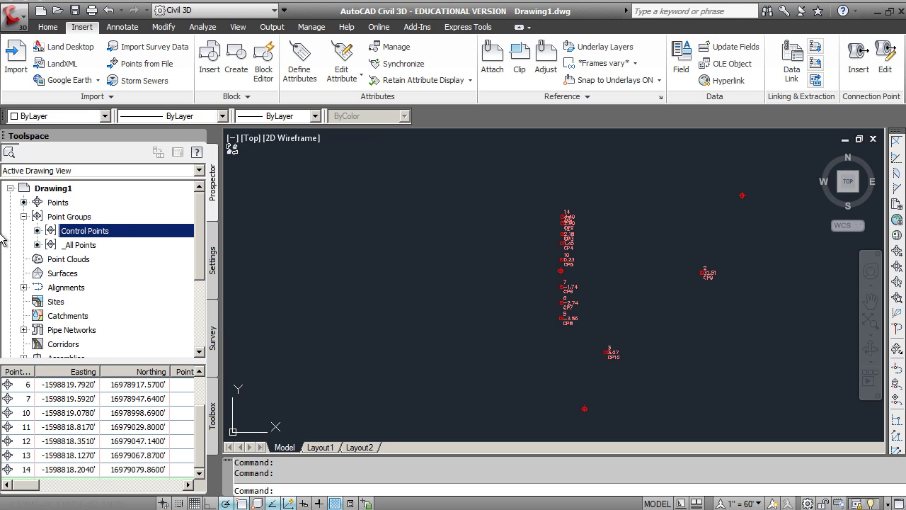
Open the Point#-Elevation-Description label style of Control Points in the Label Style Composer
right_click(89, 237)
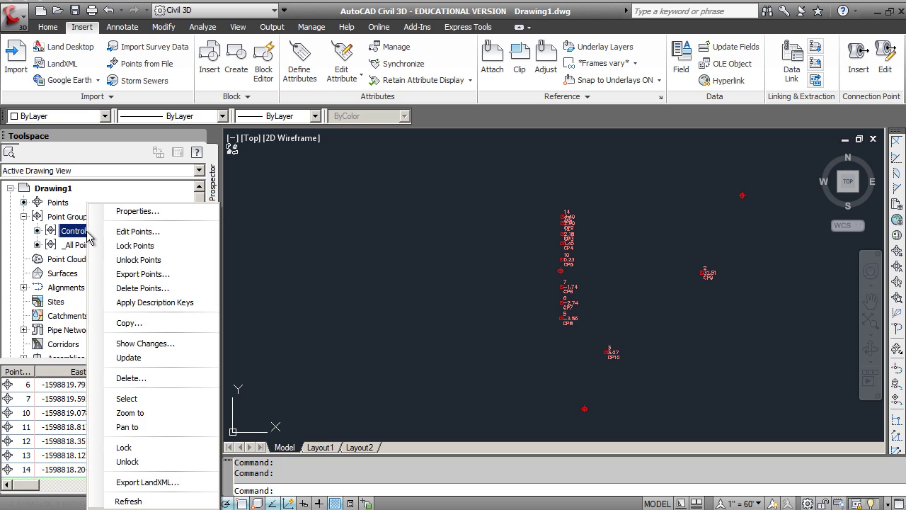
click(127, 211)
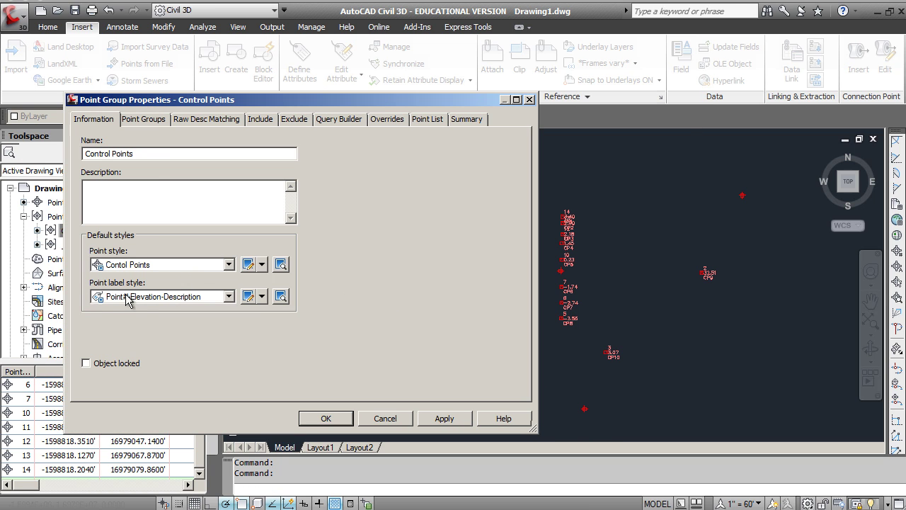
click(262, 297)
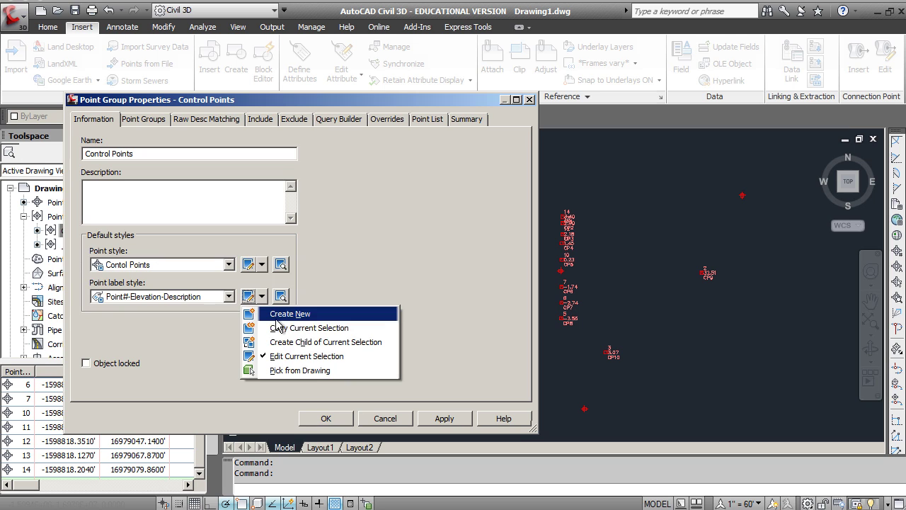
click(292, 356)
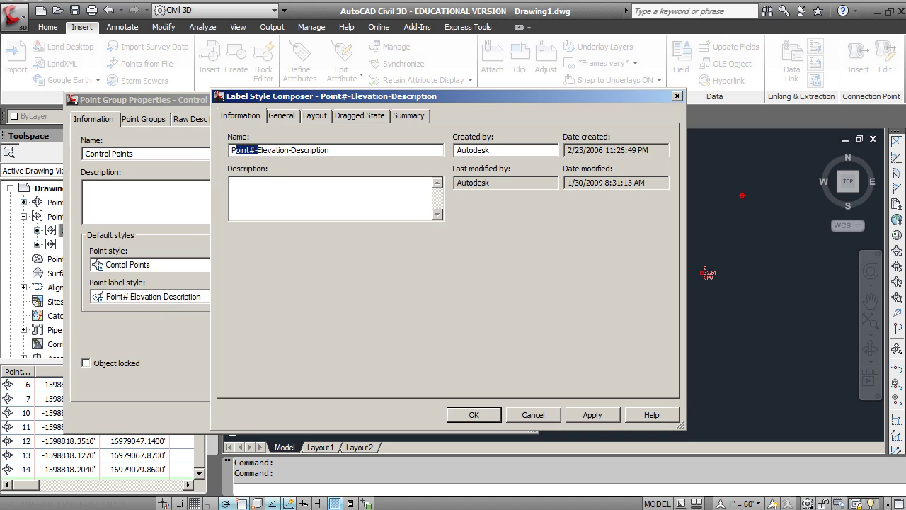
Rename the label style to Elevation-Description
key(BackSpace)
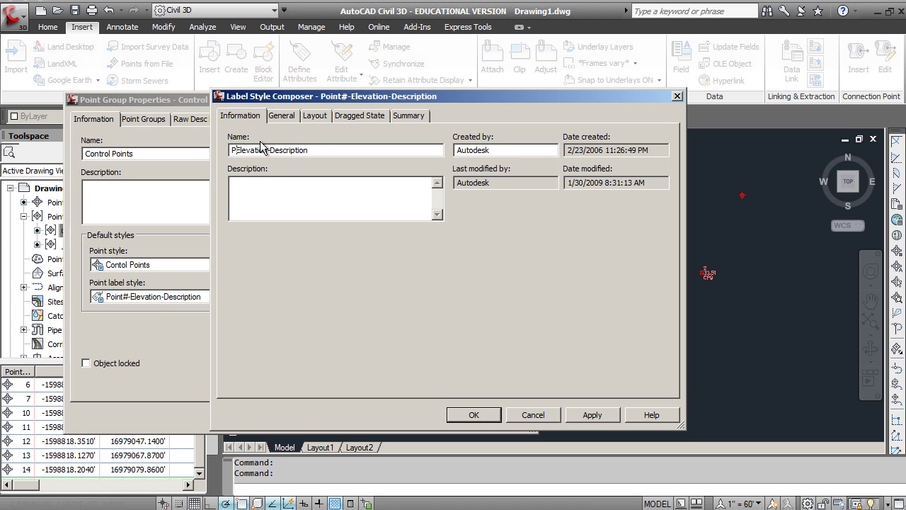
key(BackSpace)
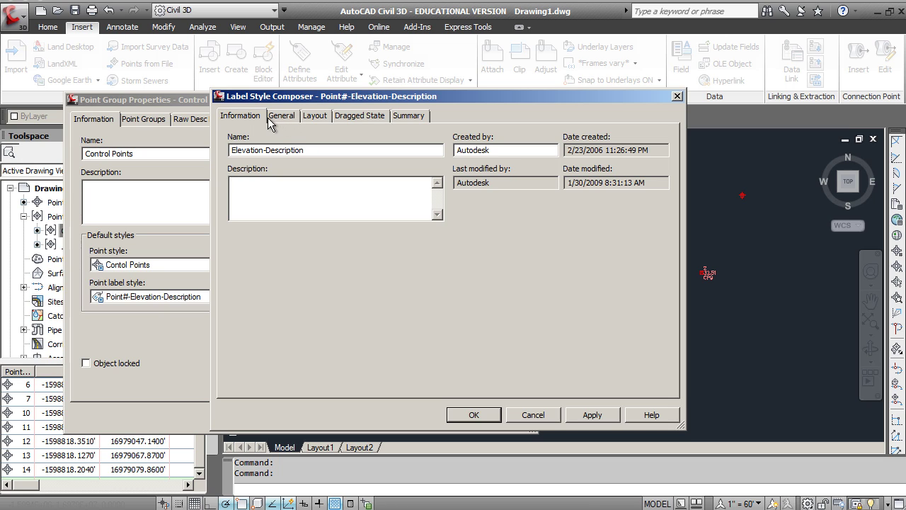
click(283, 119)
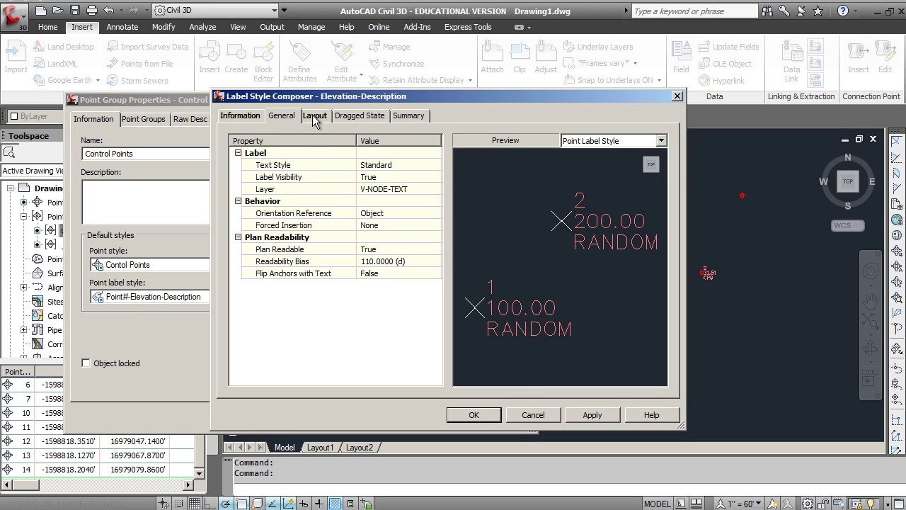
Delete the Point Description component from the label layout
click(315, 119)
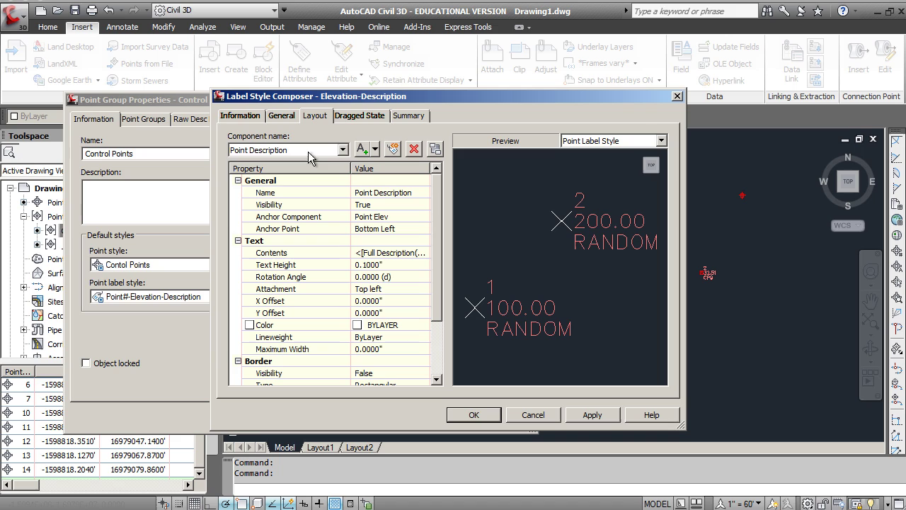
click(342, 150)
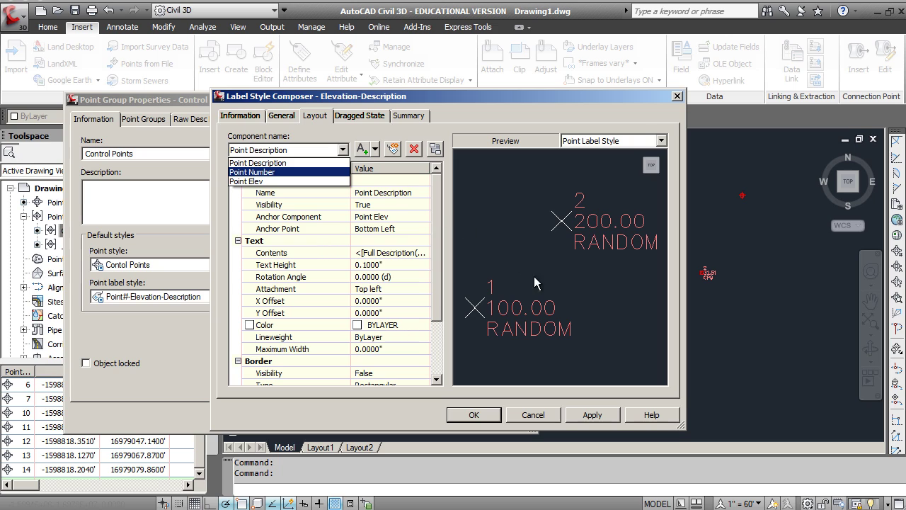
click(281, 163)
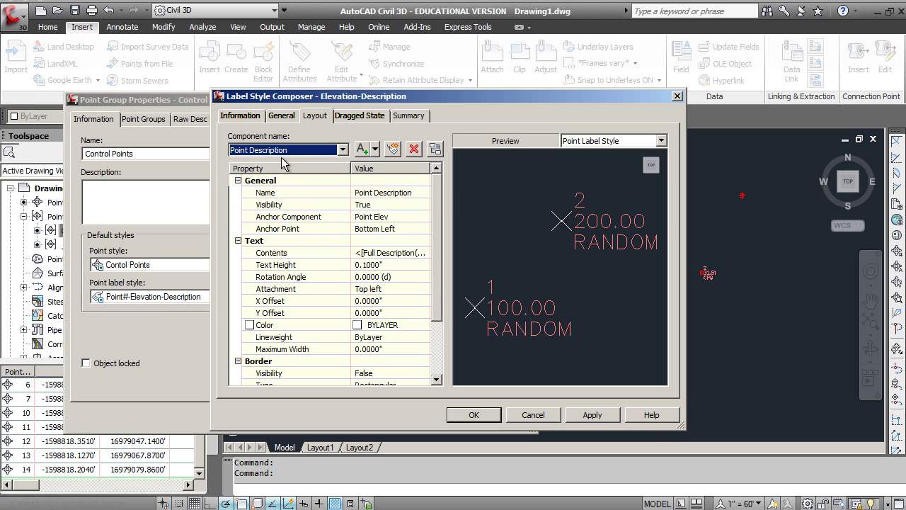
click(413, 149)
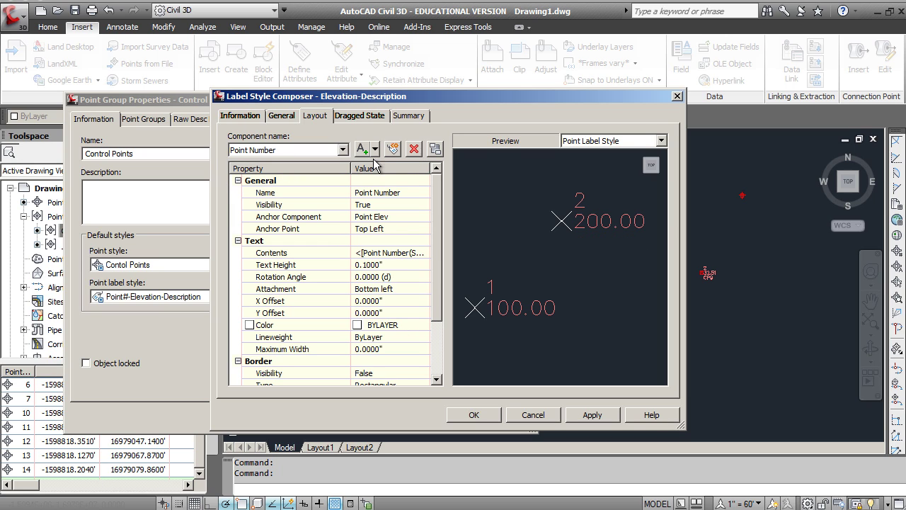
Add a test Text component, delete it again, and apply the label style changes
click(343, 150)
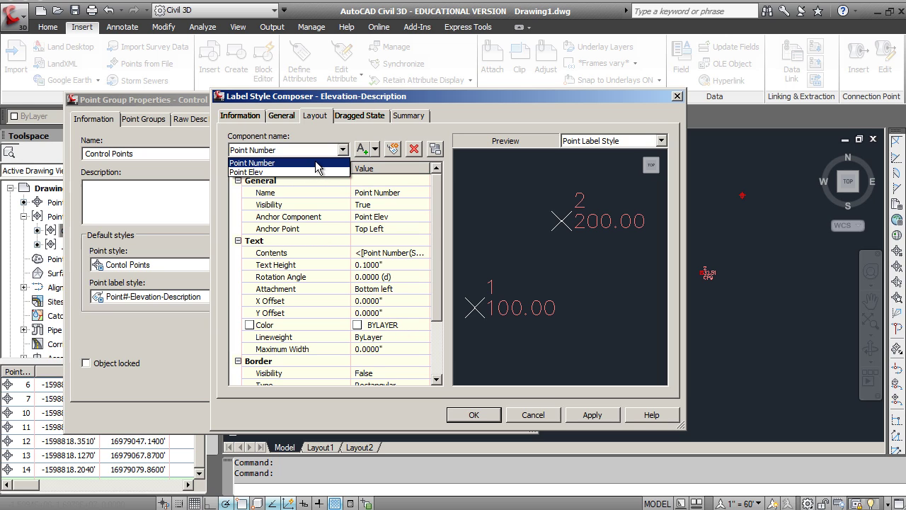
click(374, 151)
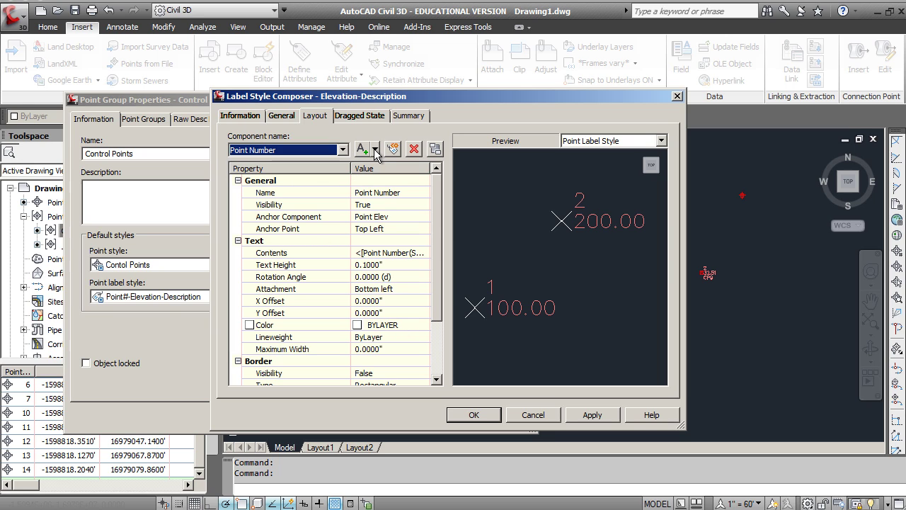
click(373, 151)
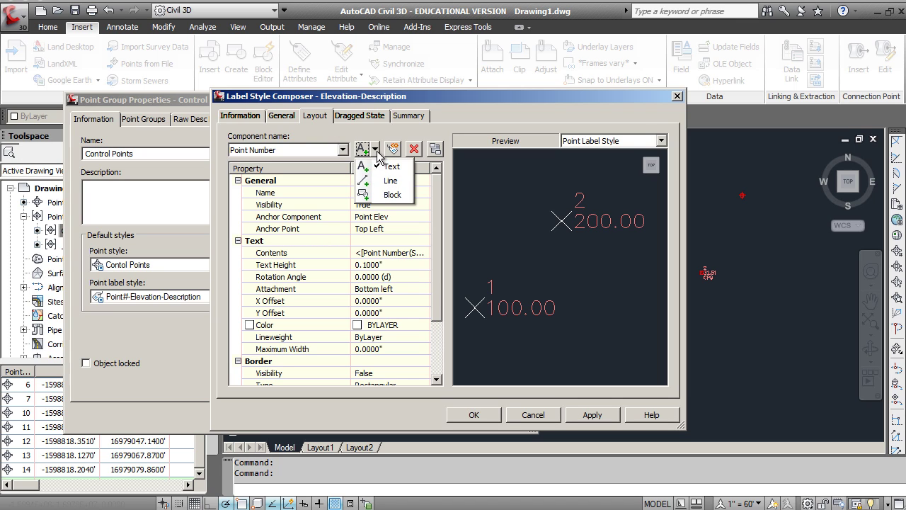
click(363, 153)
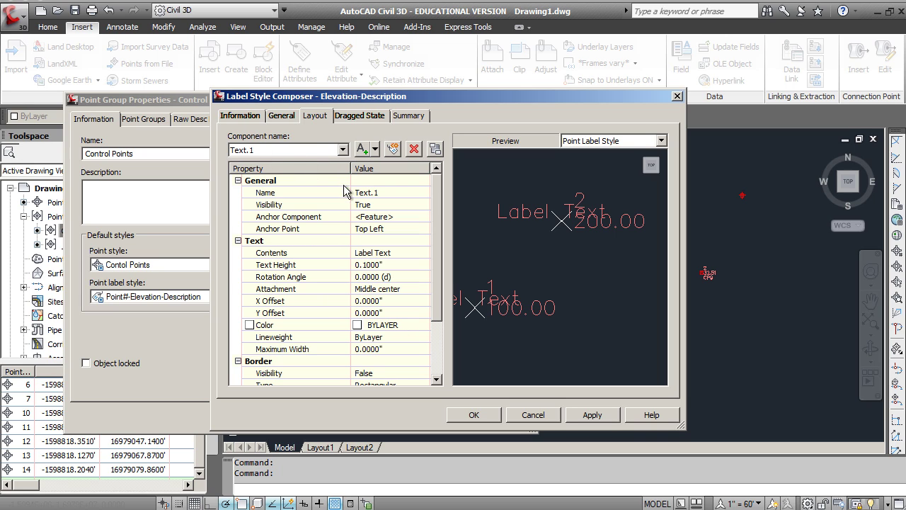
click(410, 149)
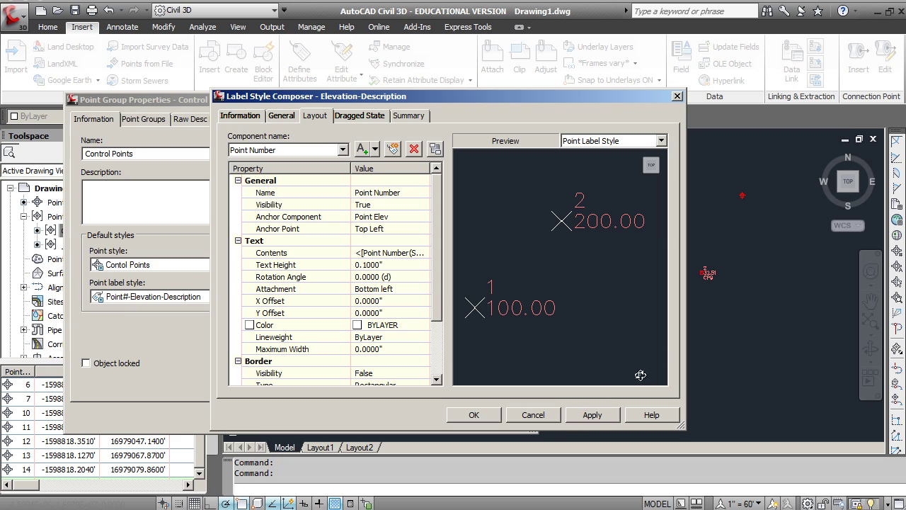
click(592, 415)
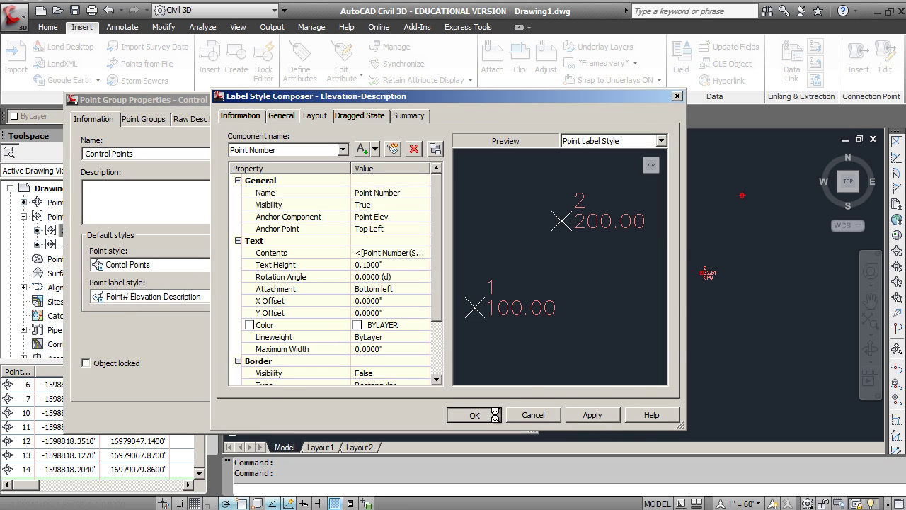
Confirm the Elevation-Description label style for the Control Points group
click(499, 417)
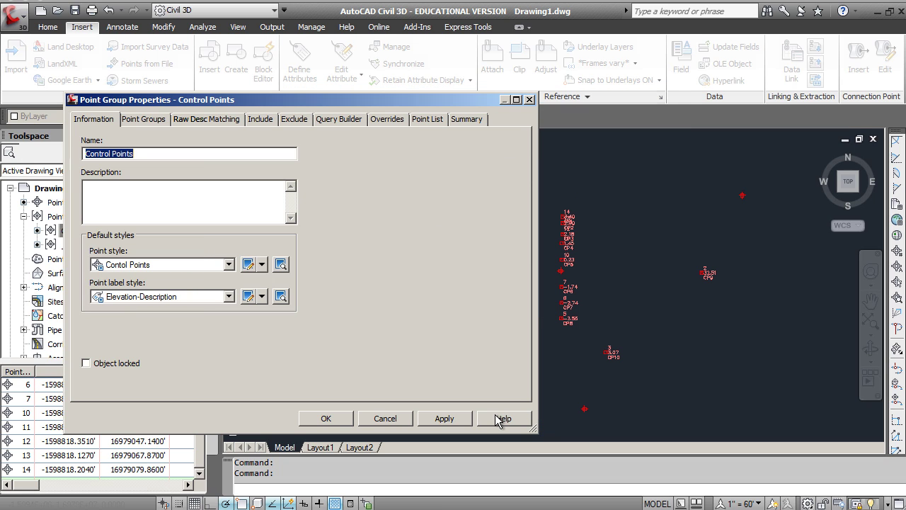
click(341, 418)
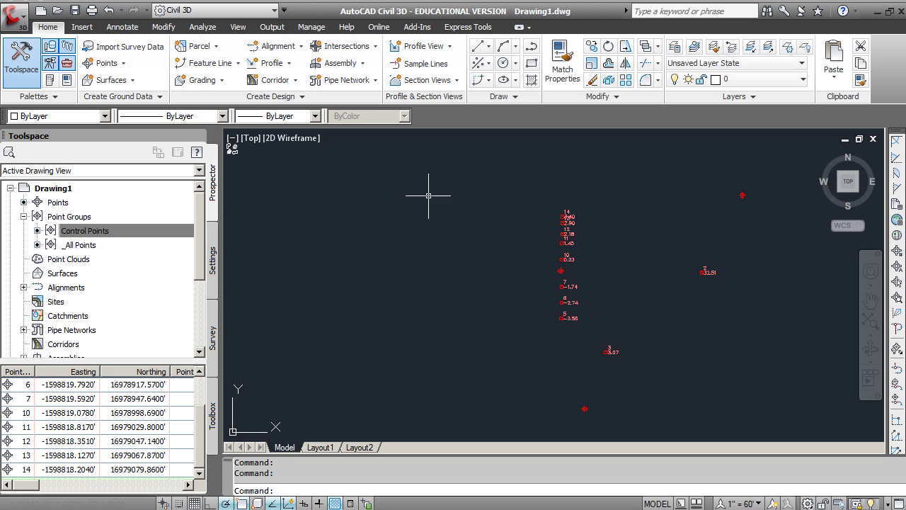
click(121, 234)
right_click(82, 232)
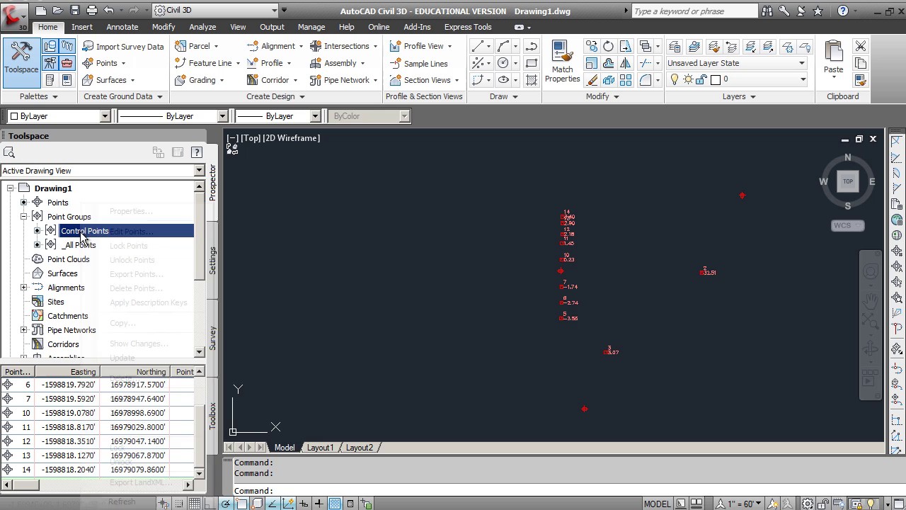
click(122, 214)
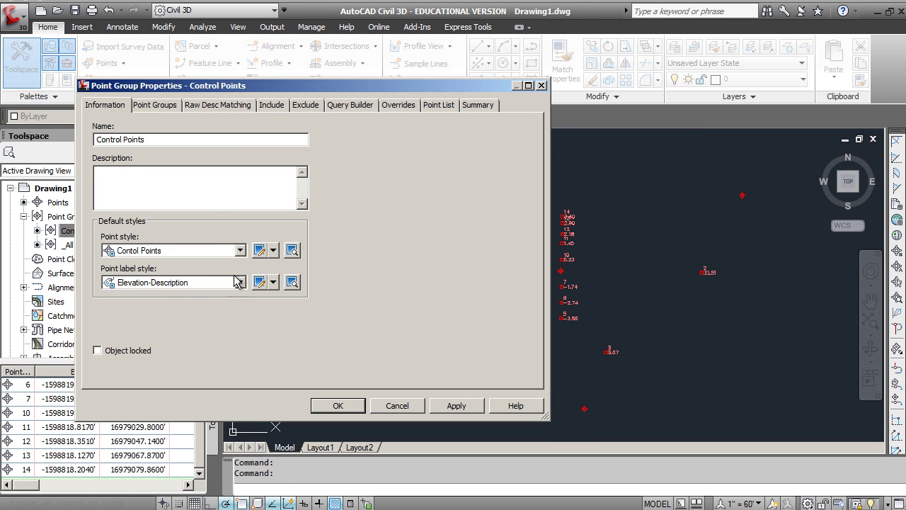
click(272, 282)
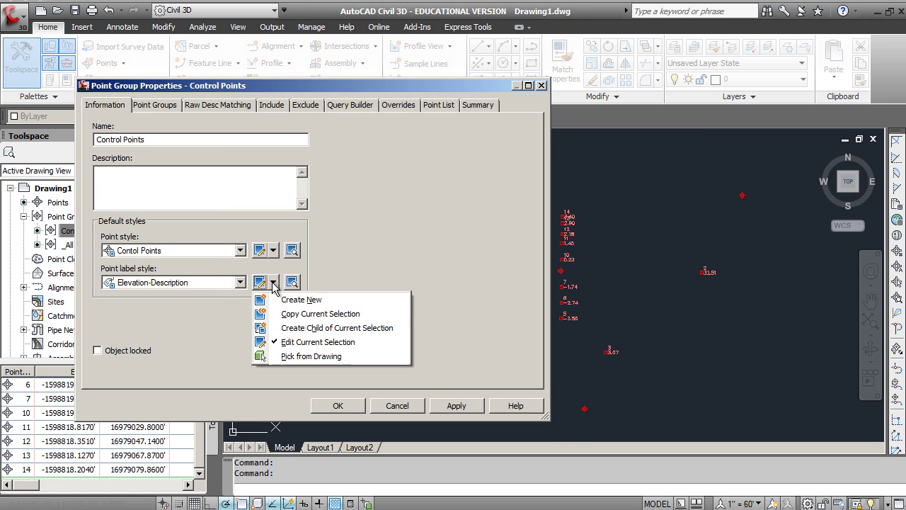
click(297, 342)
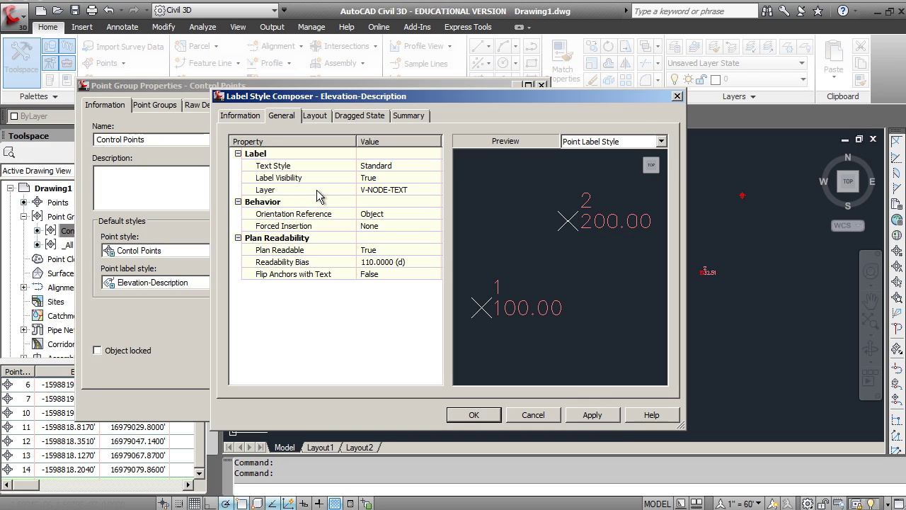
click(533, 415)
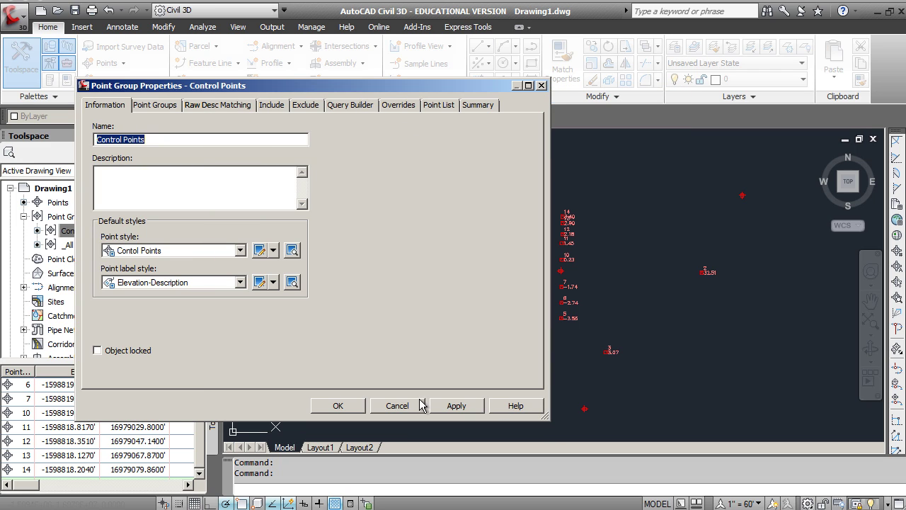
click(417, 406)
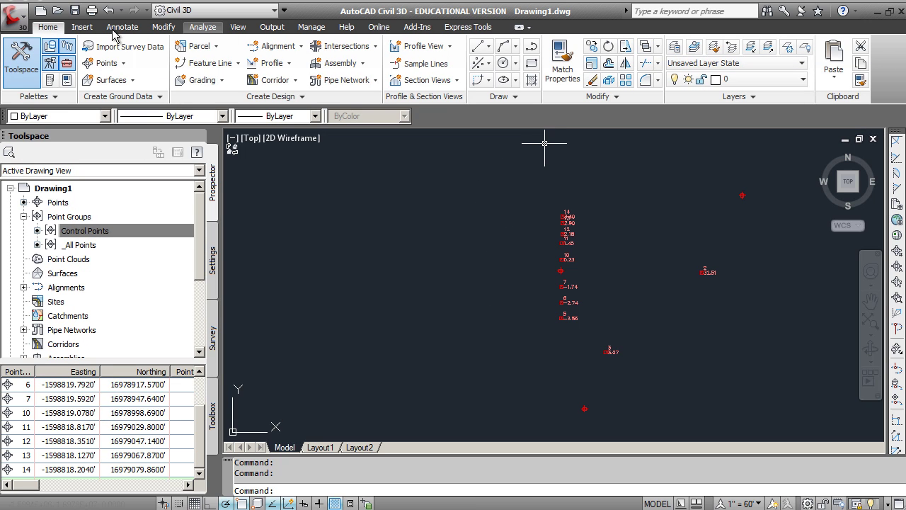
Set the V-NODE-TEXT layer colour to green index 90 in Layer Properties
click(677, 48)
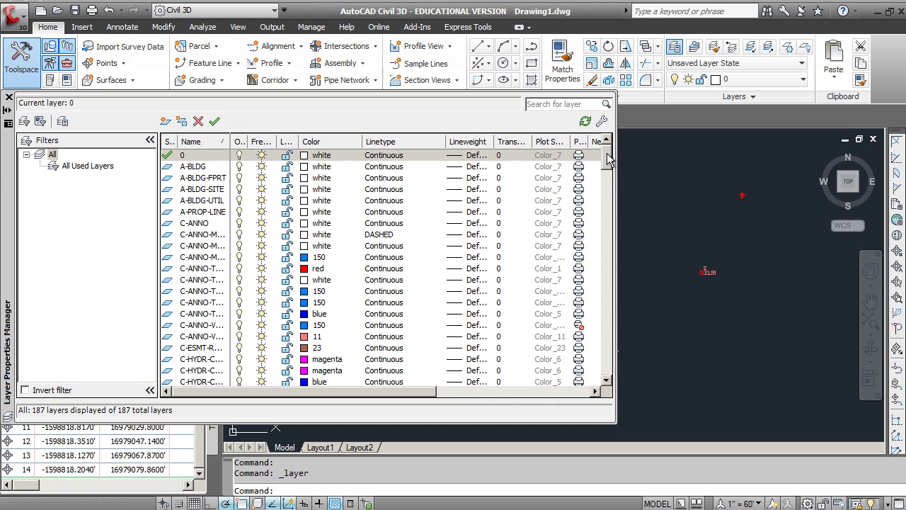
drag(607, 159, 607, 358)
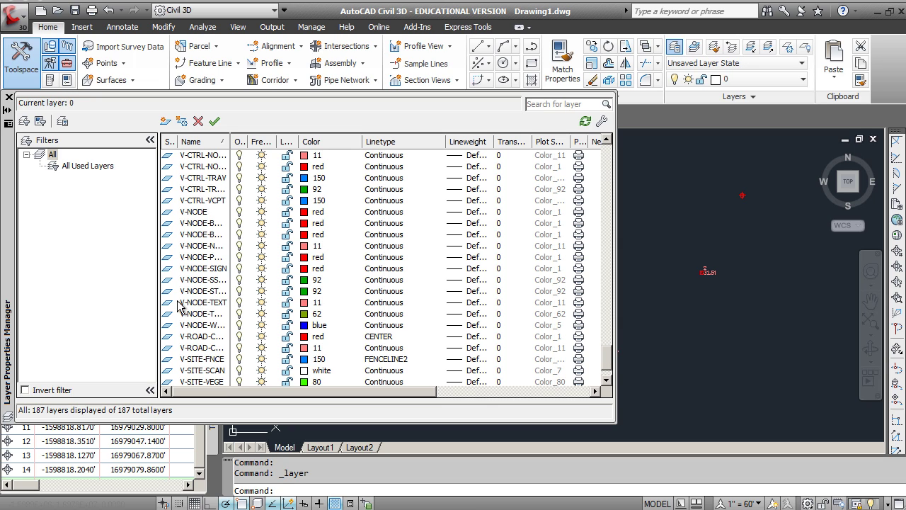
click(305, 304)
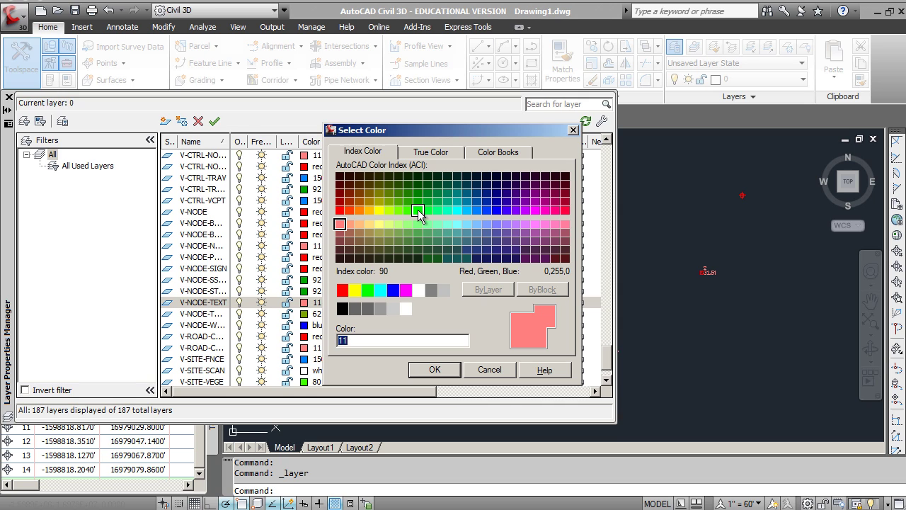
click(418, 210)
click(435, 370)
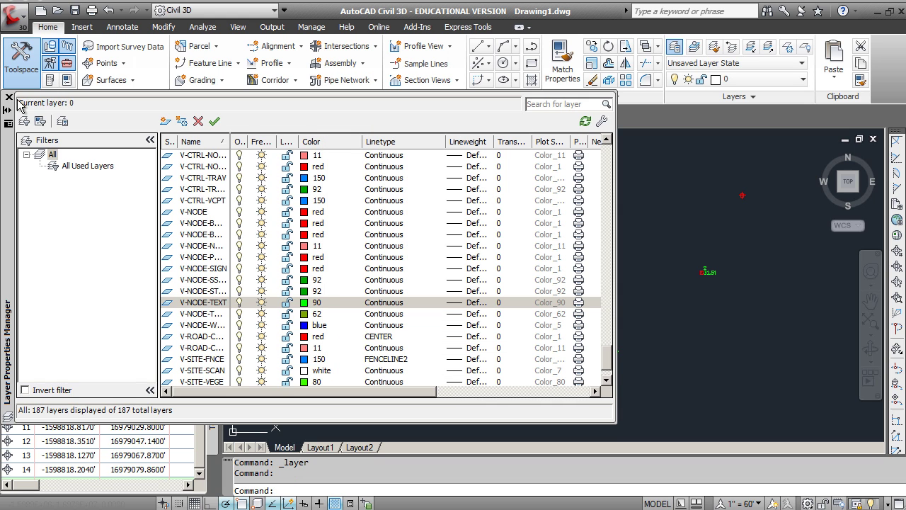
click(9, 97)
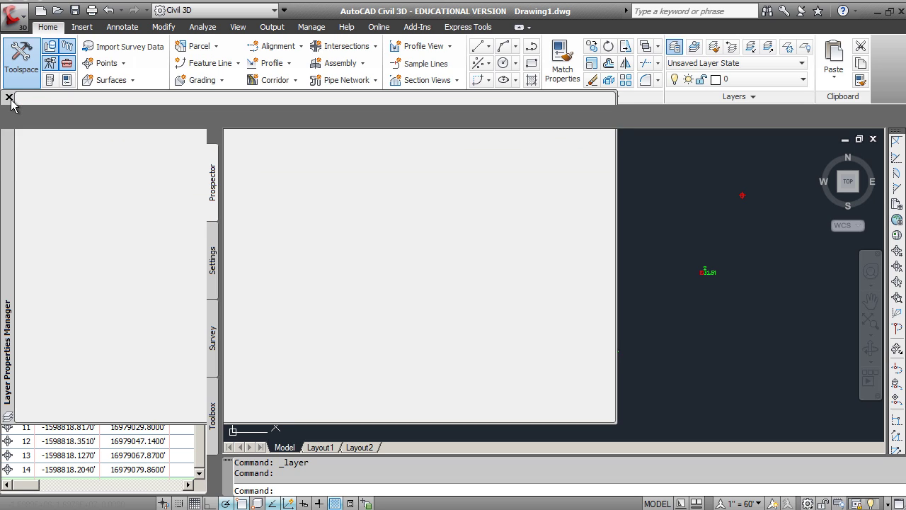